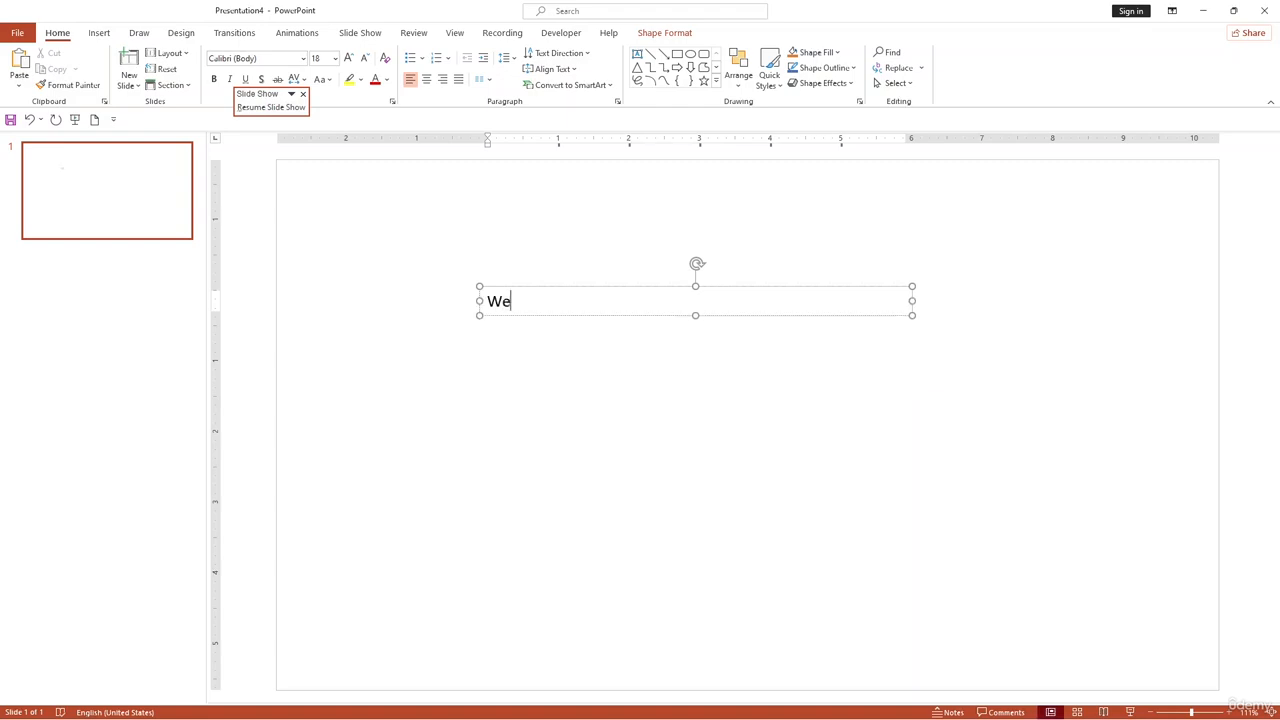
Complete the text box wording so it reads "Welcome to our presentation".
type("lcome to our present")
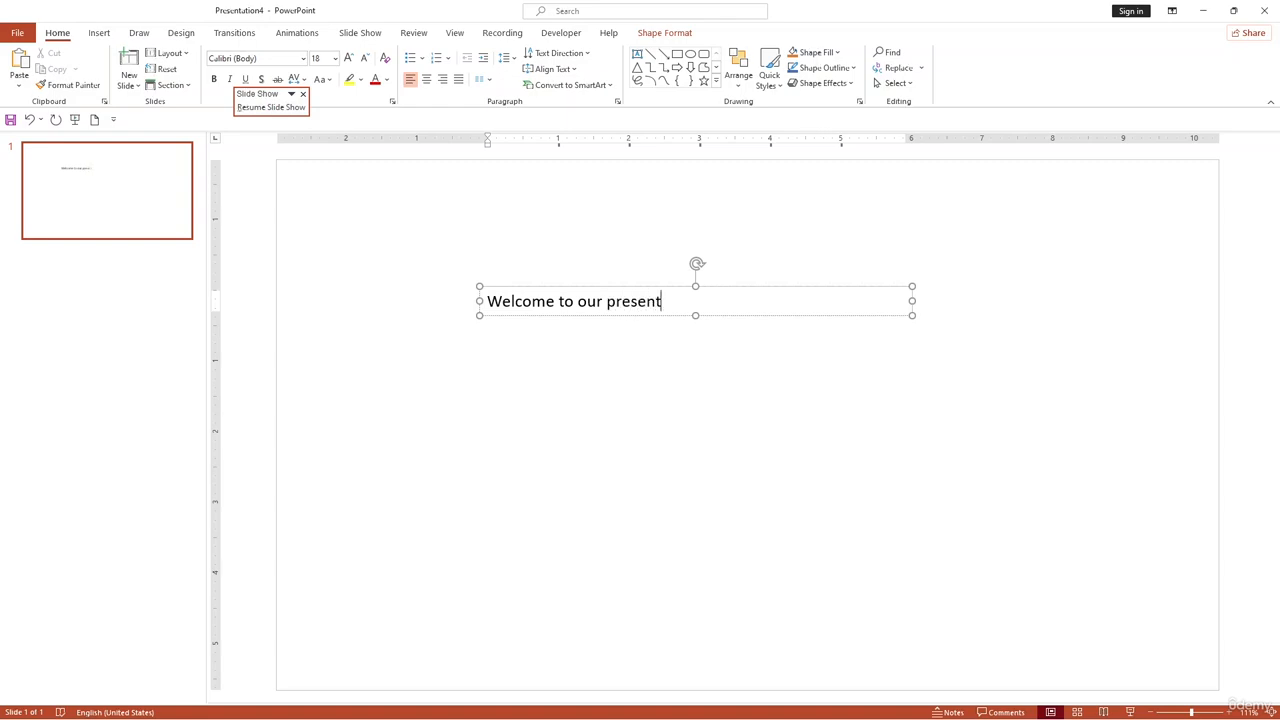
type("ation")
left_click(722, 386)
Set the whole welcome text box to the Broadway font at size 48.
left_click(604, 301)
left_click(706, 304)
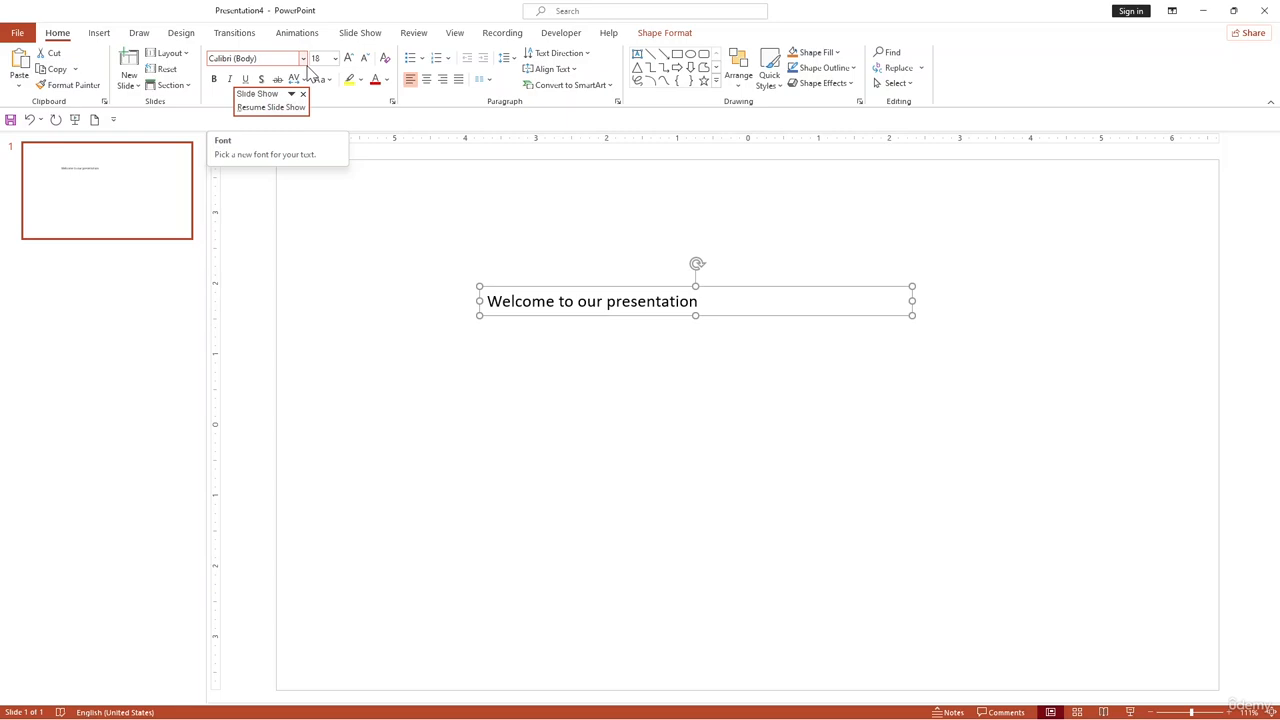
left_click(303, 59)
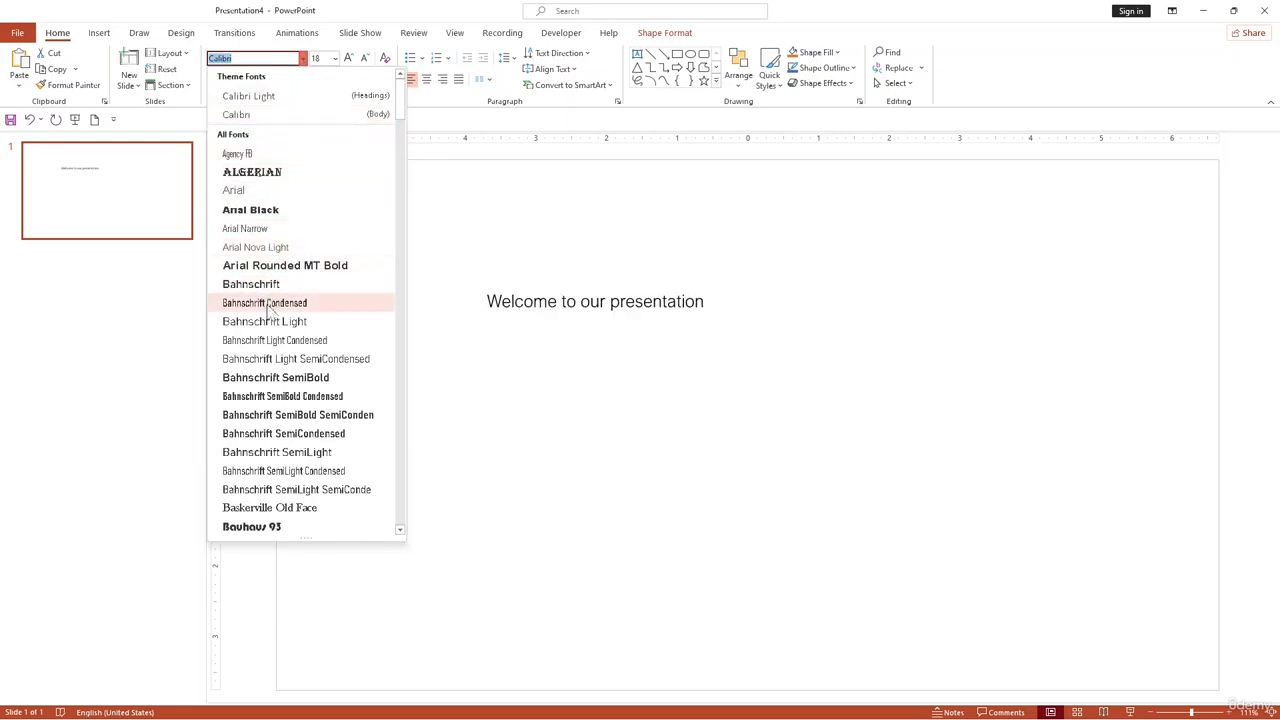
scroll(266, 323, "down", 8)
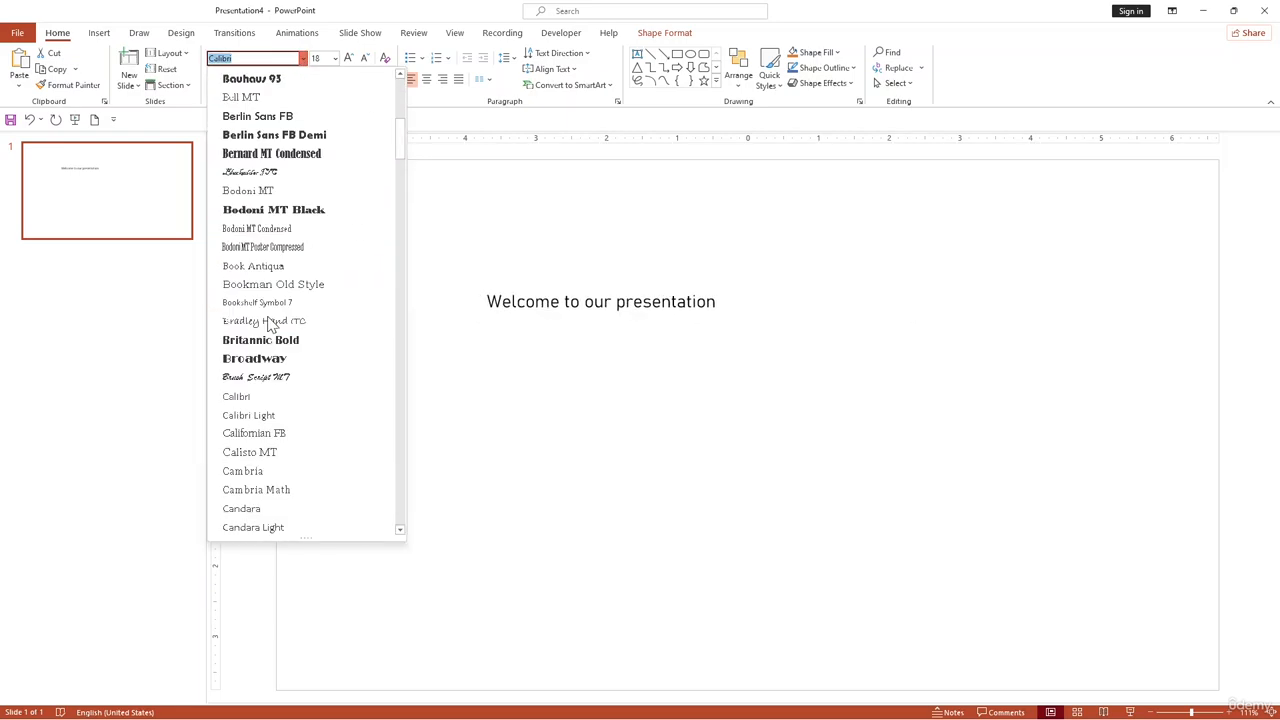
left_click(272, 362)
left_click(336, 60)
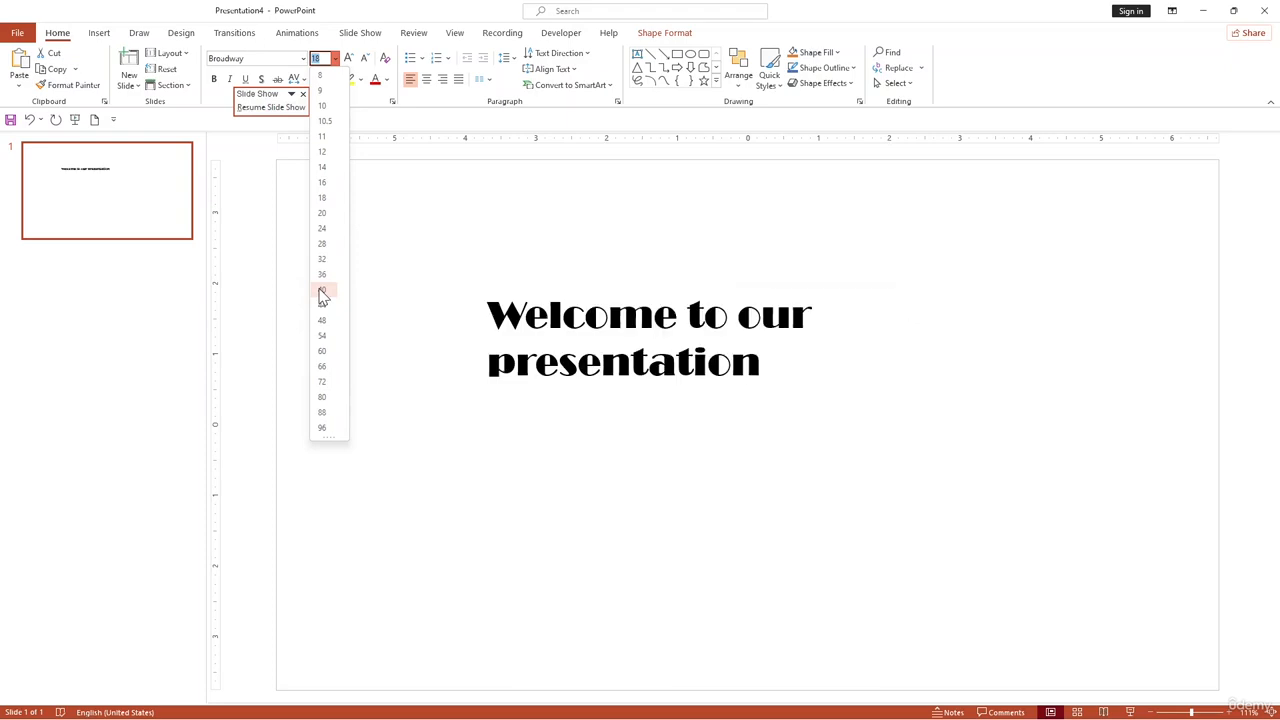
left_click(322, 321)
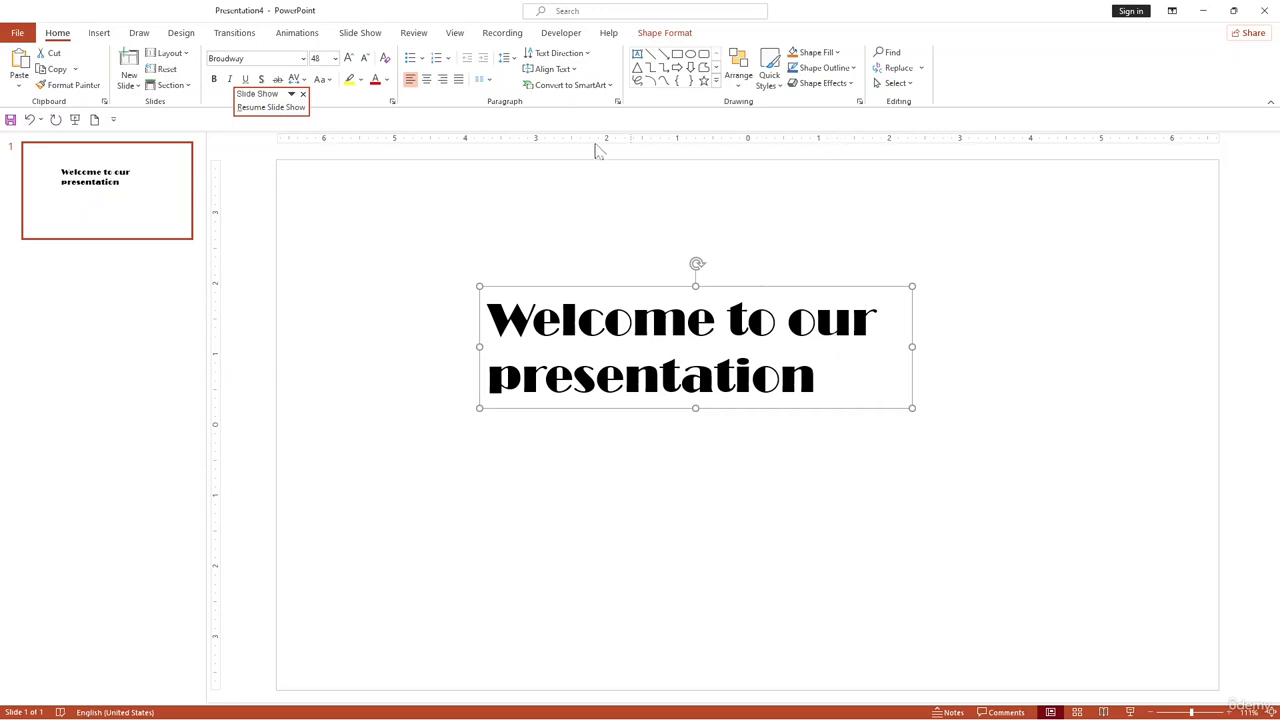
Color the welcome text dark green and close the floating Slide Show toolbar.
left_click(386, 79)
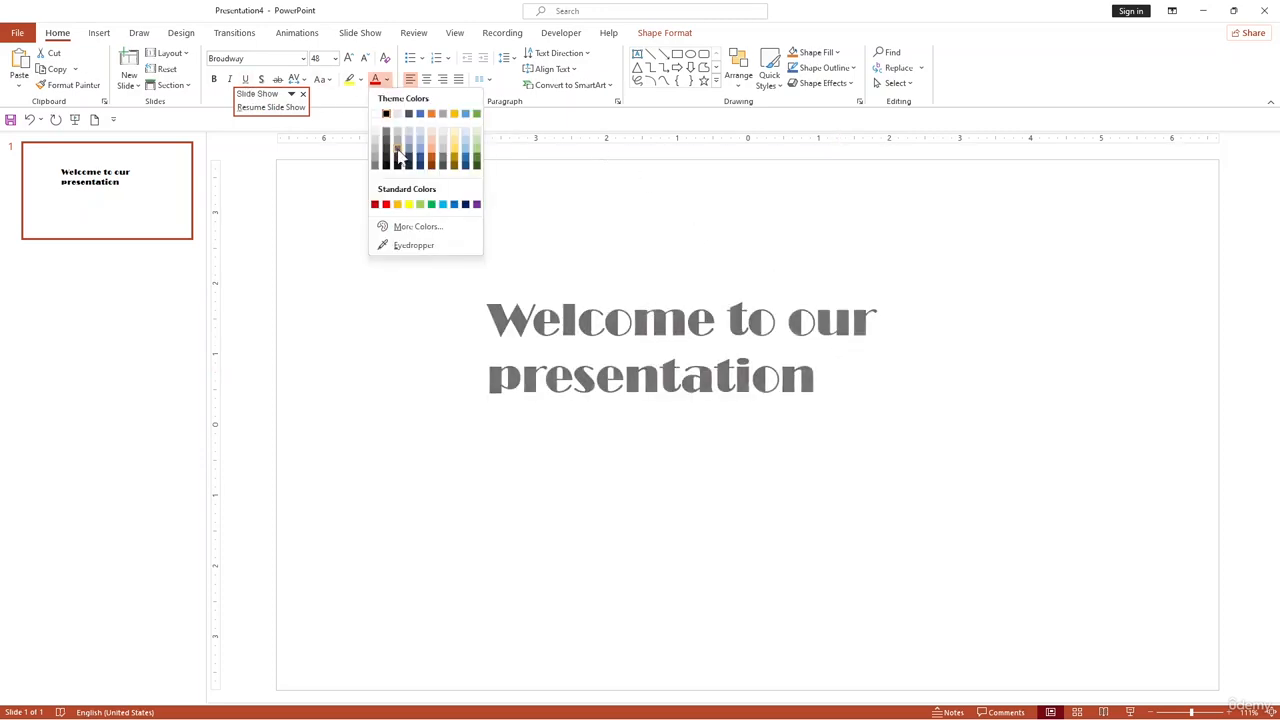
left_click(477, 163)
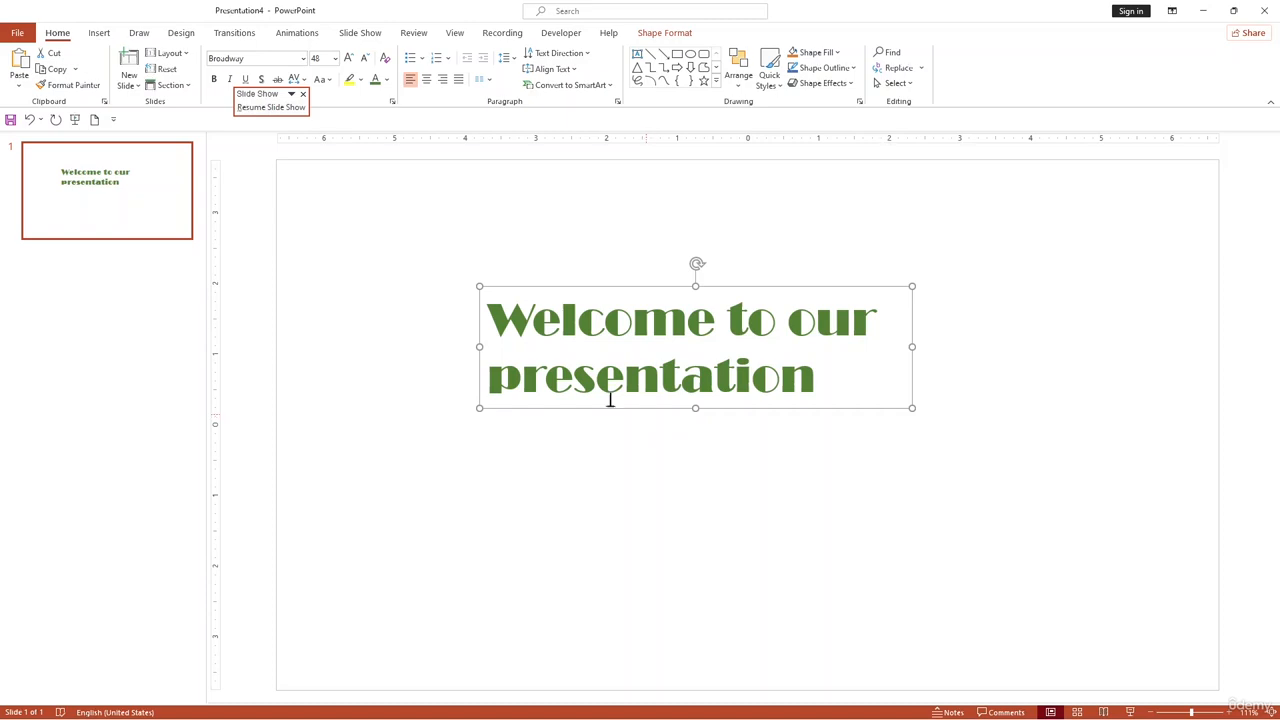
left_click(303, 94)
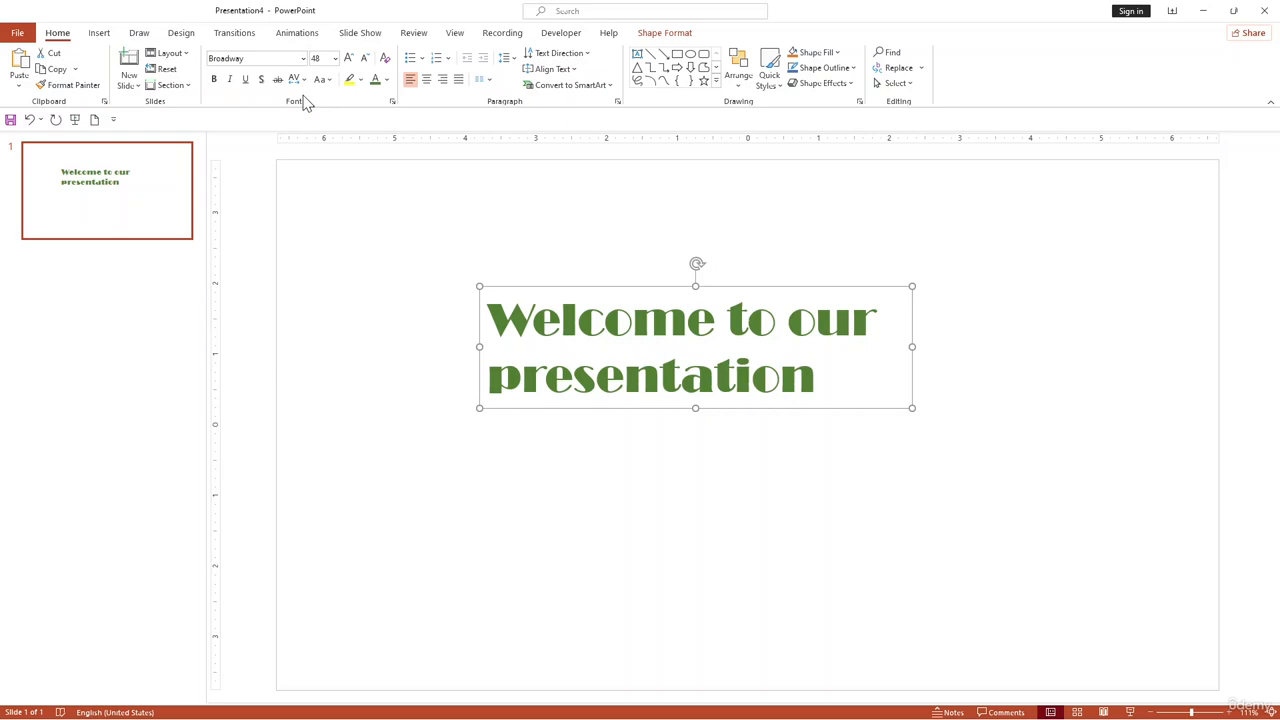
Make the welcome text bold and italic, and widen its text box leftward by about 0.9 inch.
left_click(213, 82)
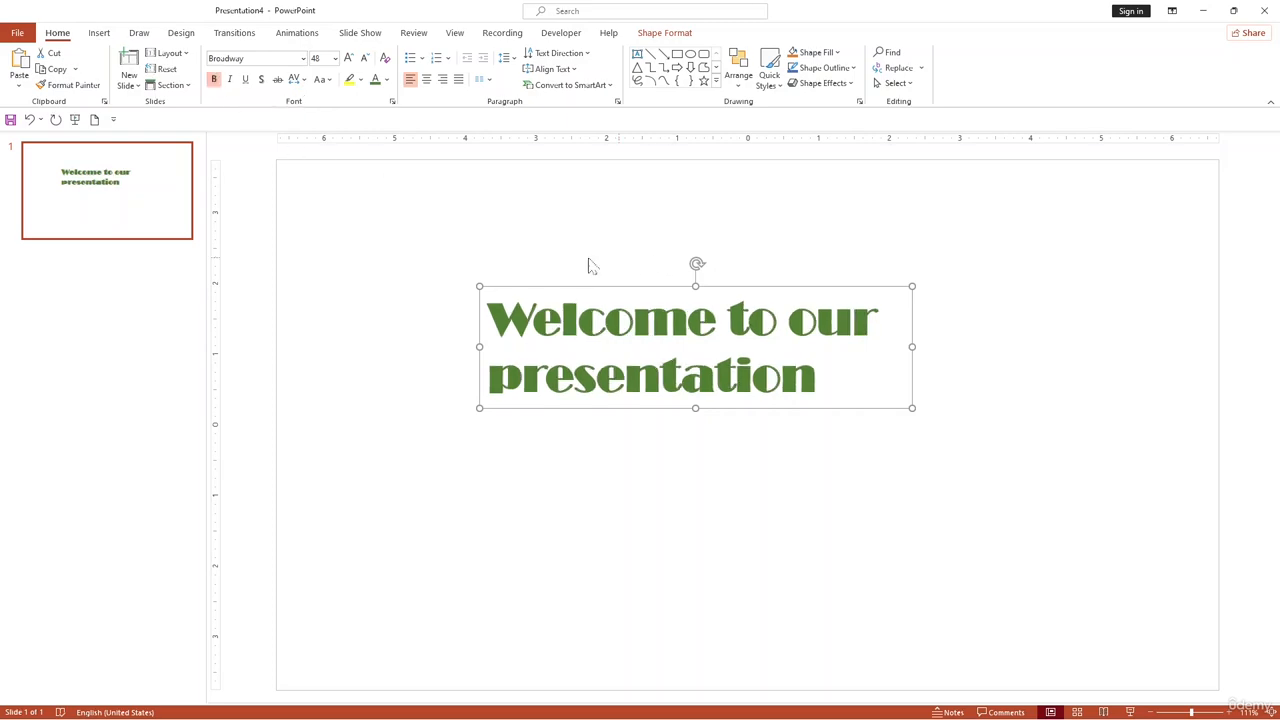
left_click_drag(480, 347, 415, 347)
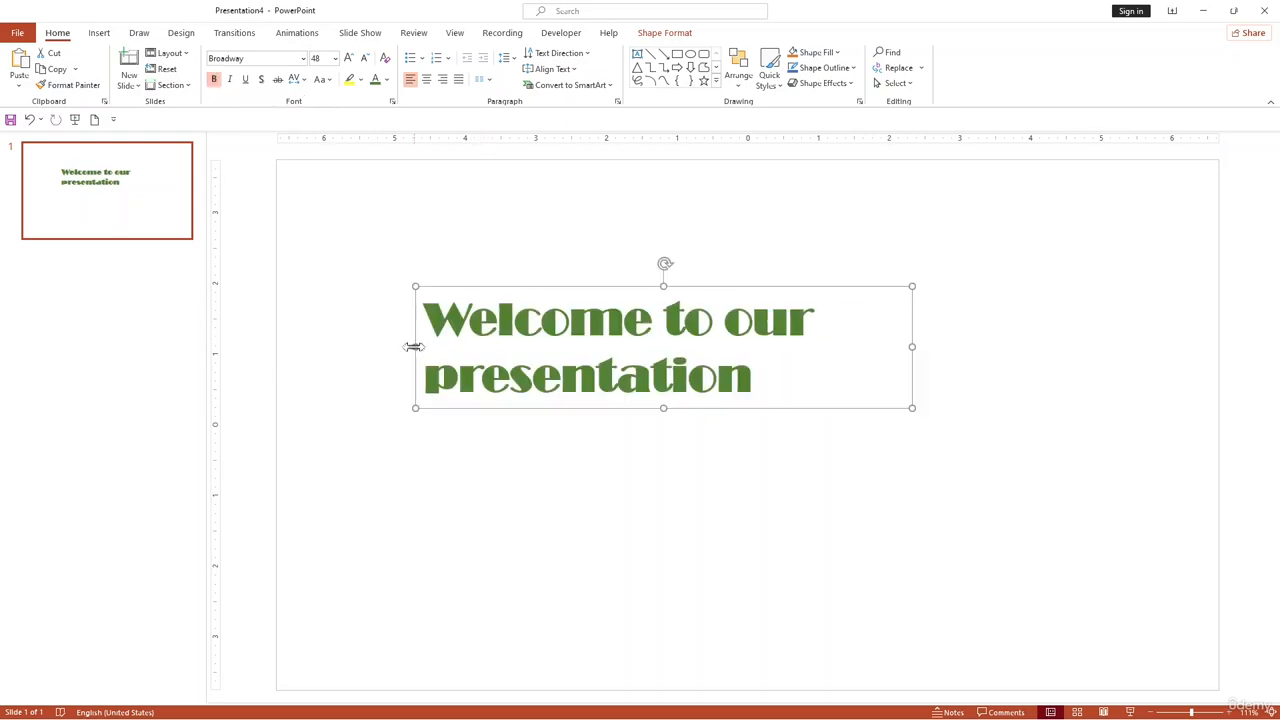
left_click(229, 79)
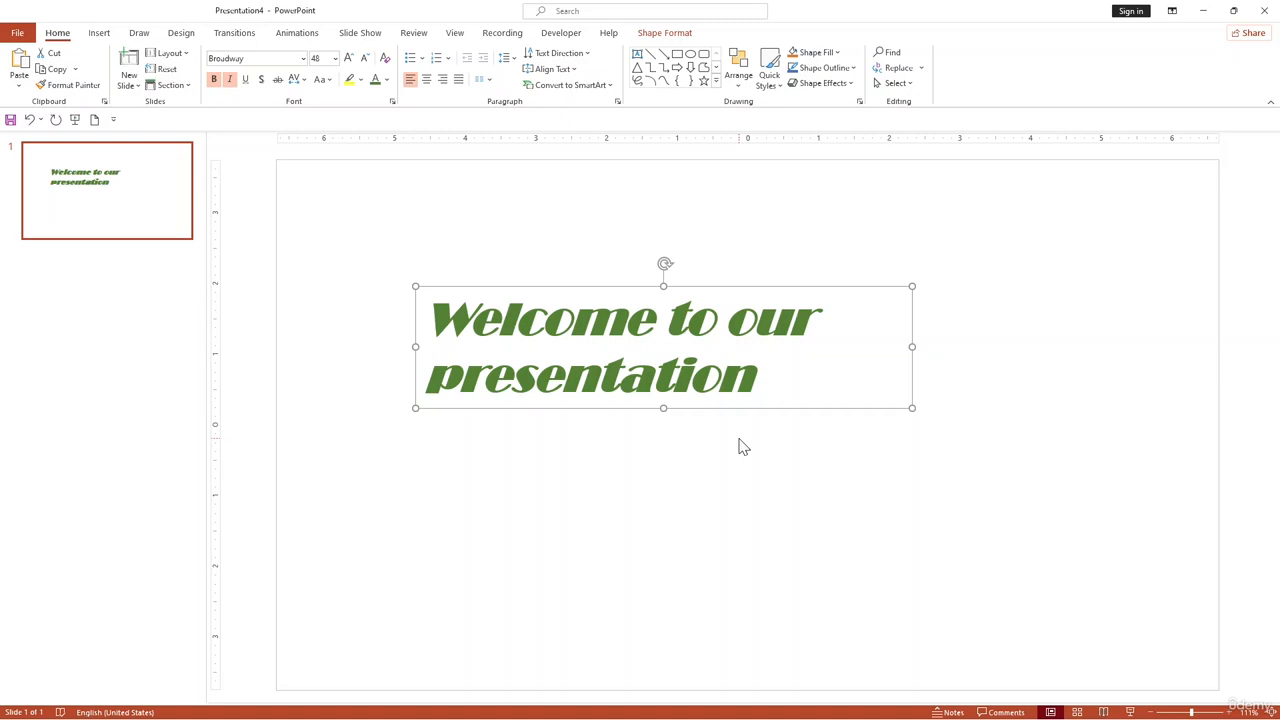
Apply the All Caps effect to the welcome text through the font settings.
left_click(393, 102)
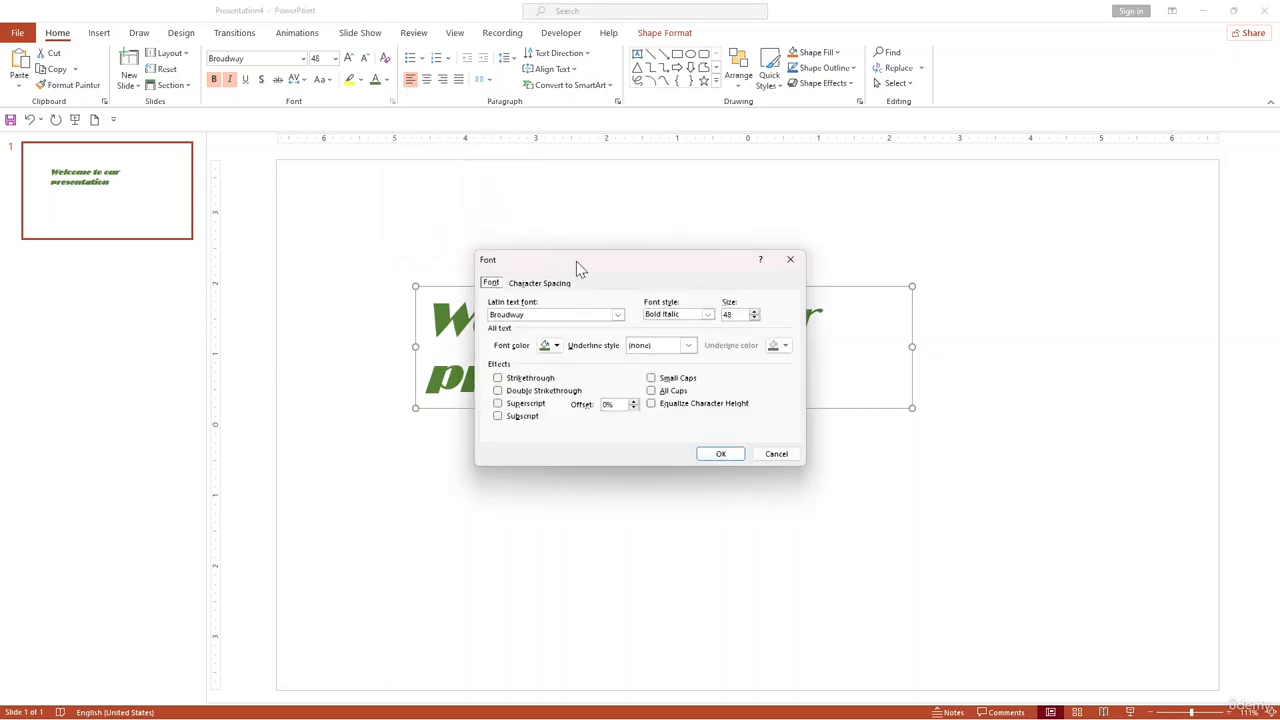
left_click_drag(581, 266, 798, 297)
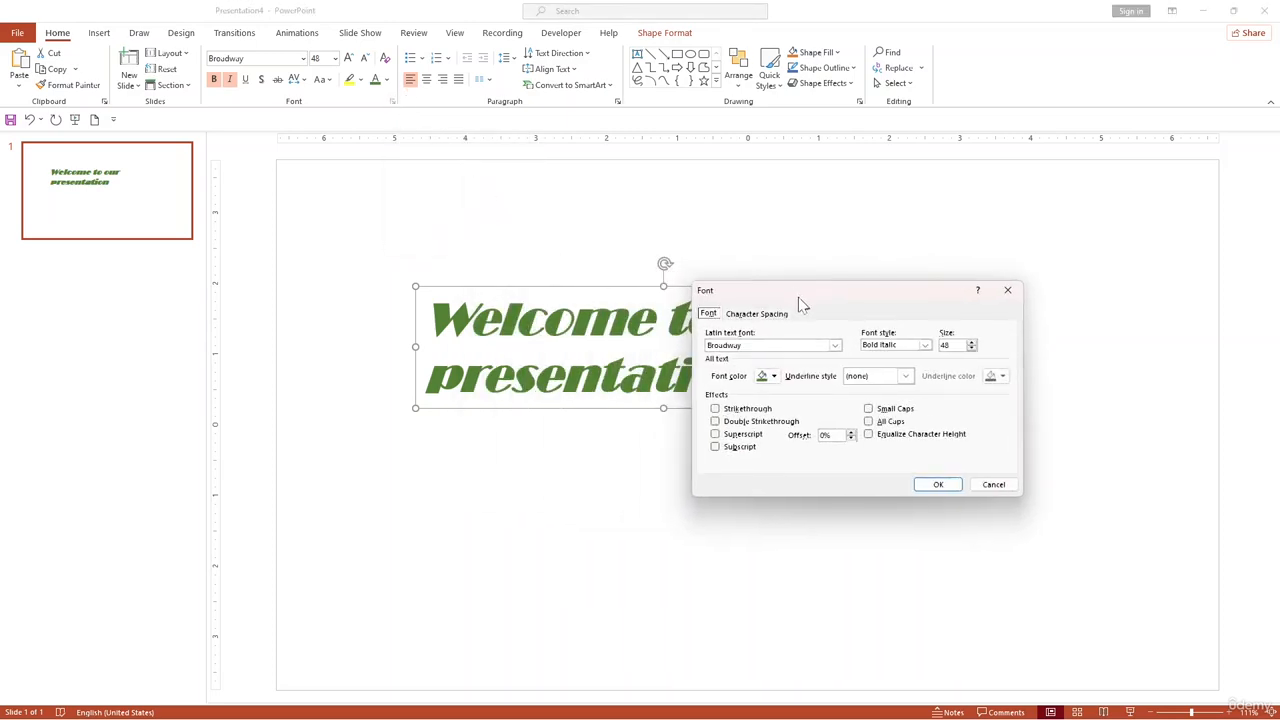
left_click(774, 377)
left_click(775, 378)
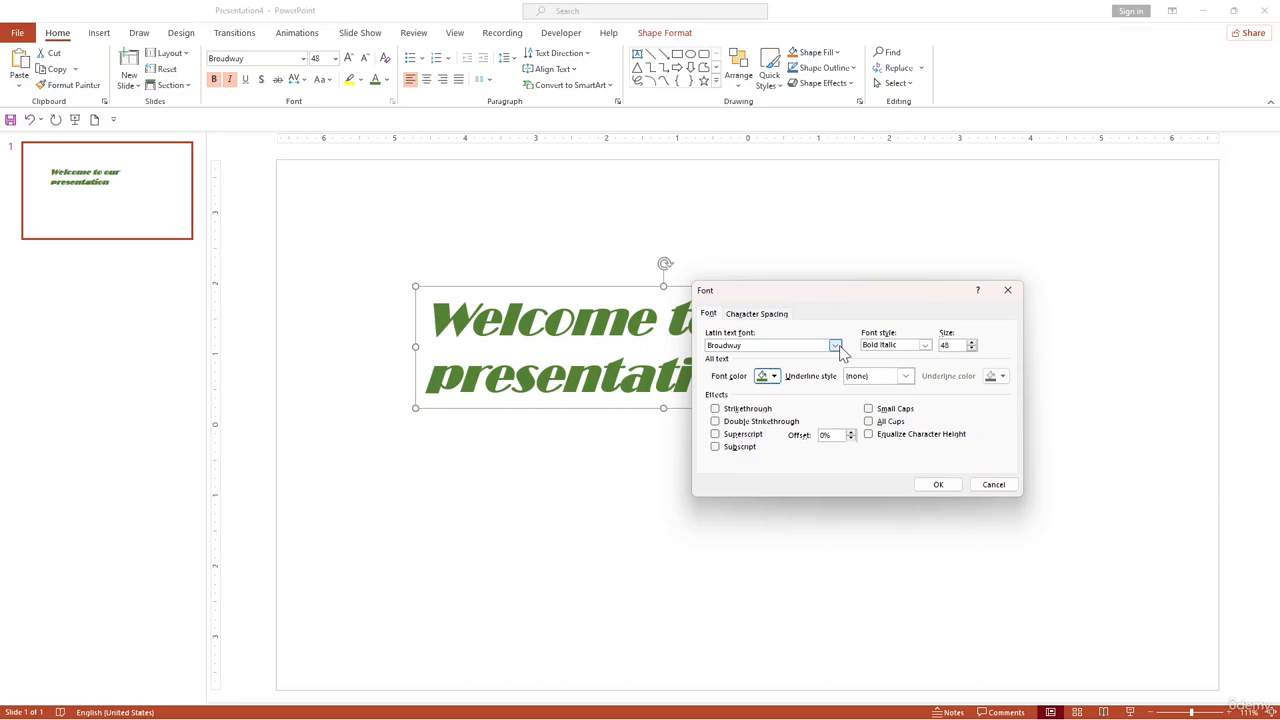
left_click(835, 345)
left_click(835, 345)
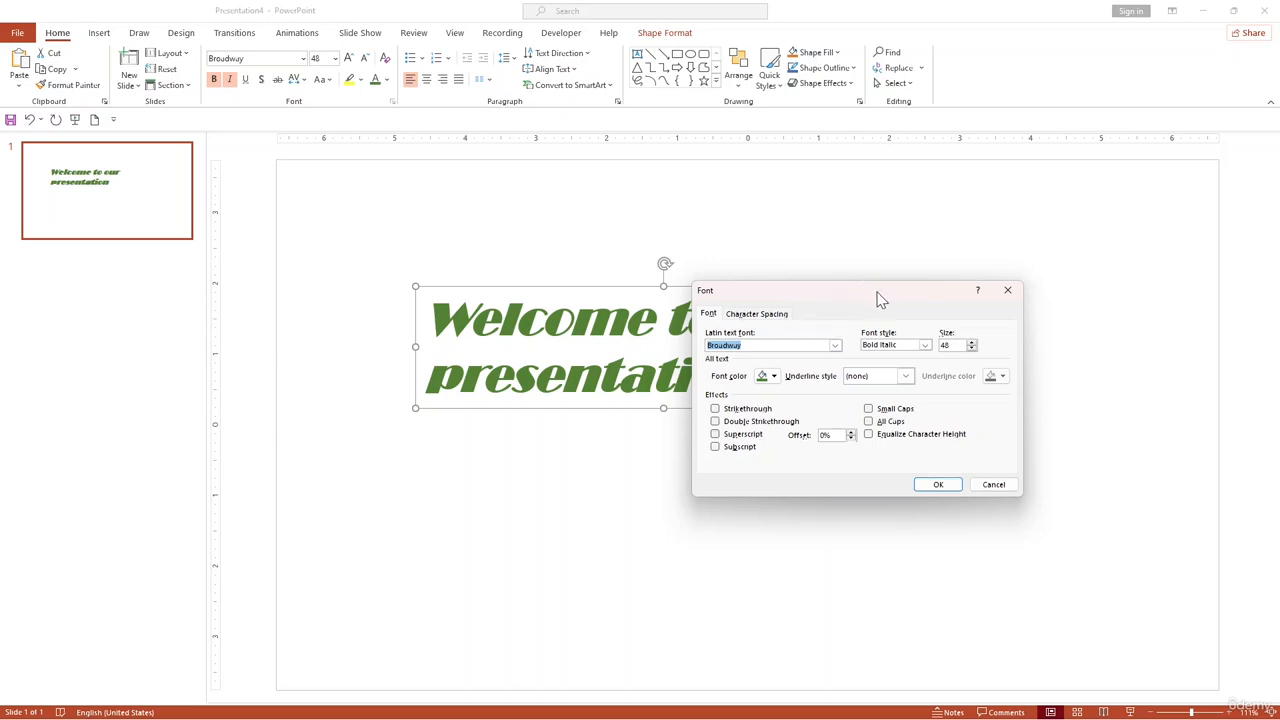
left_click_drag(878, 298, 909, 317)
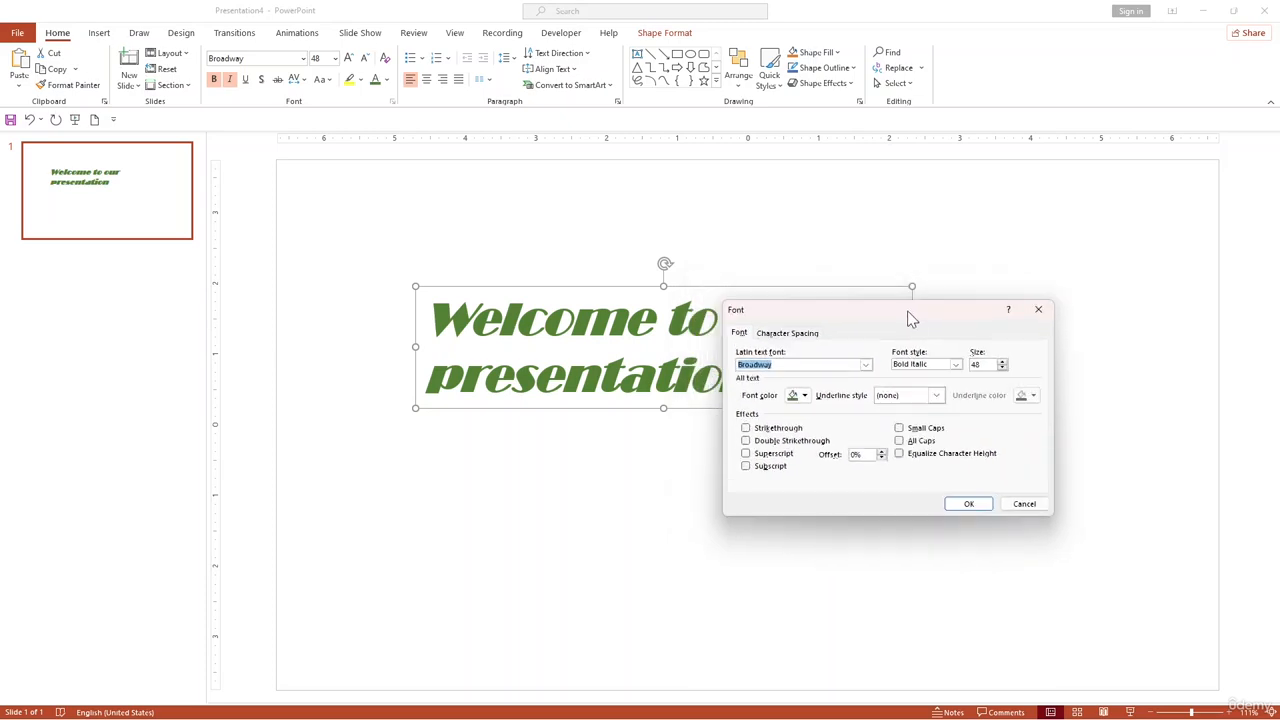
left_click(900, 441)
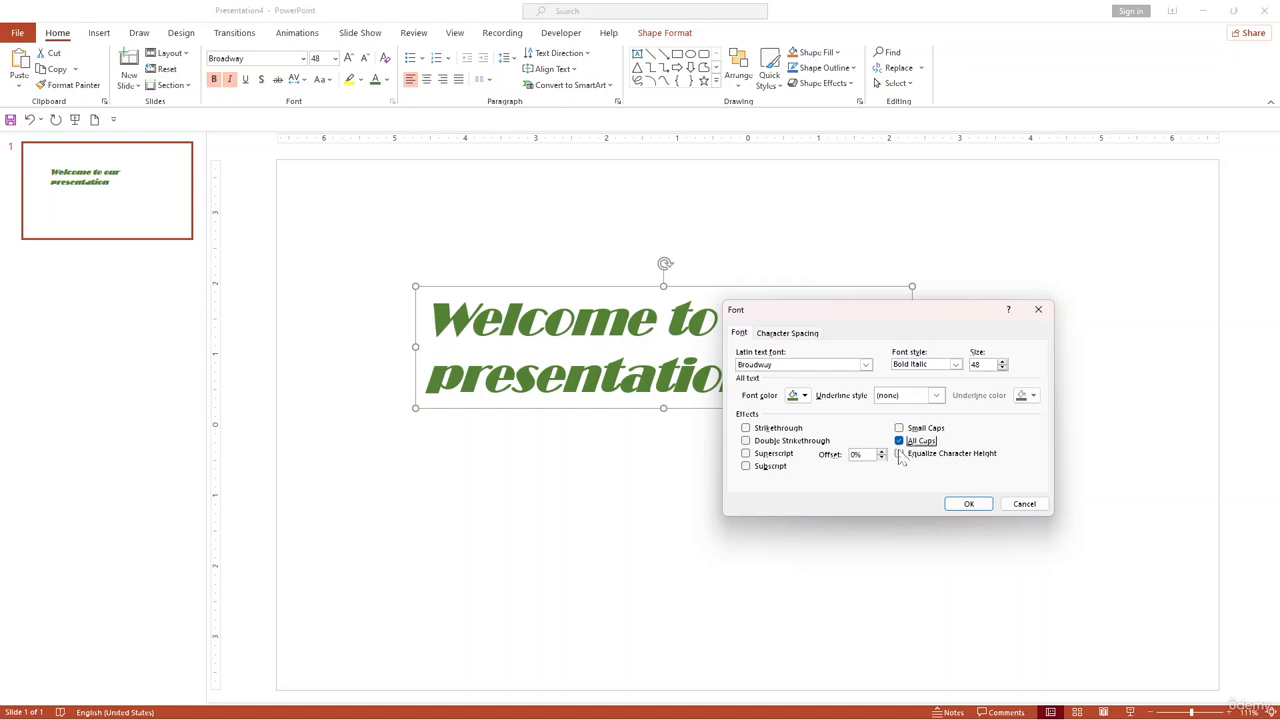
left_click(964, 506)
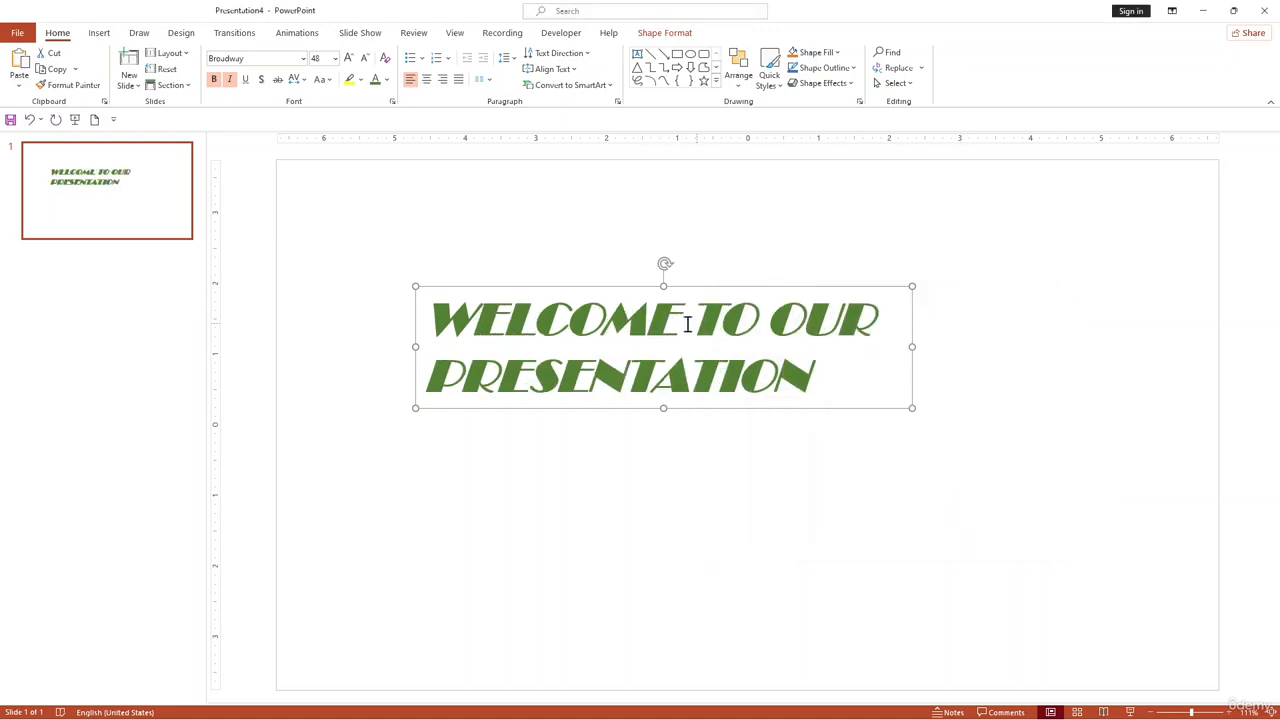
Remove the All Caps effect from the welcome text and apply Strikethrough instead.
left_click(392, 101)
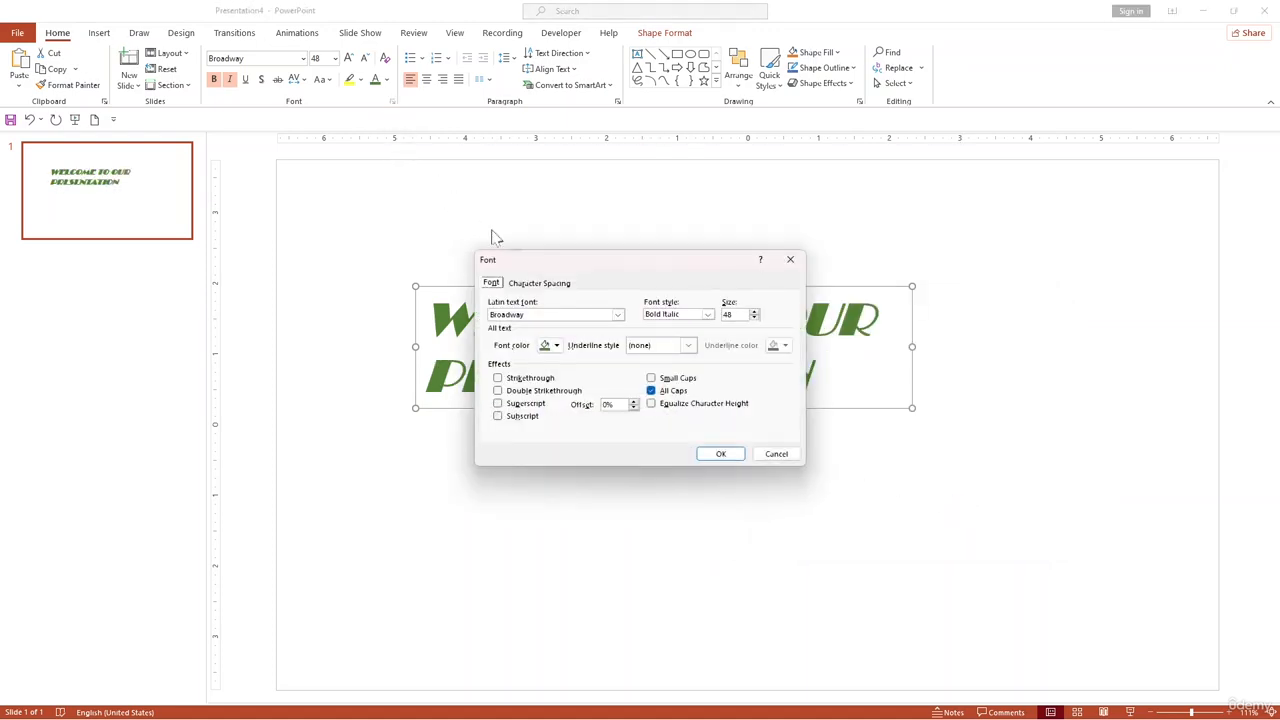
left_click(652, 391)
left_click(500, 379)
left_click(716, 452)
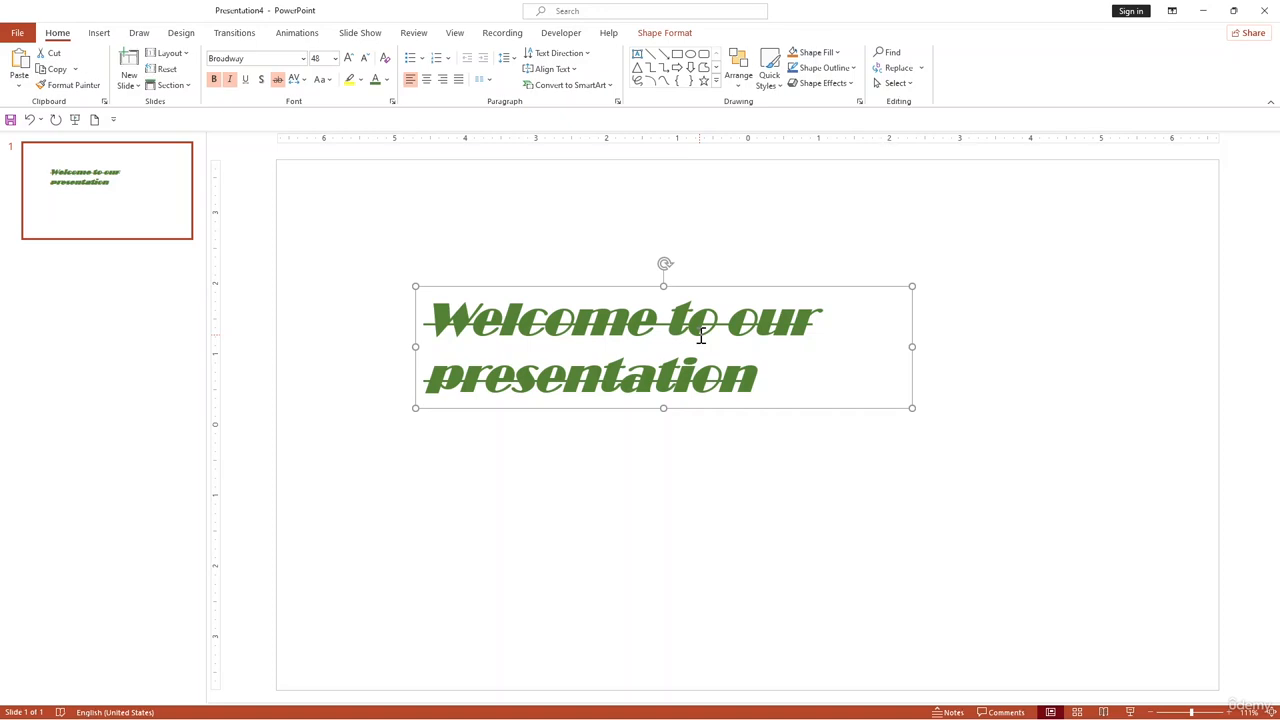
left_click(675, 440)
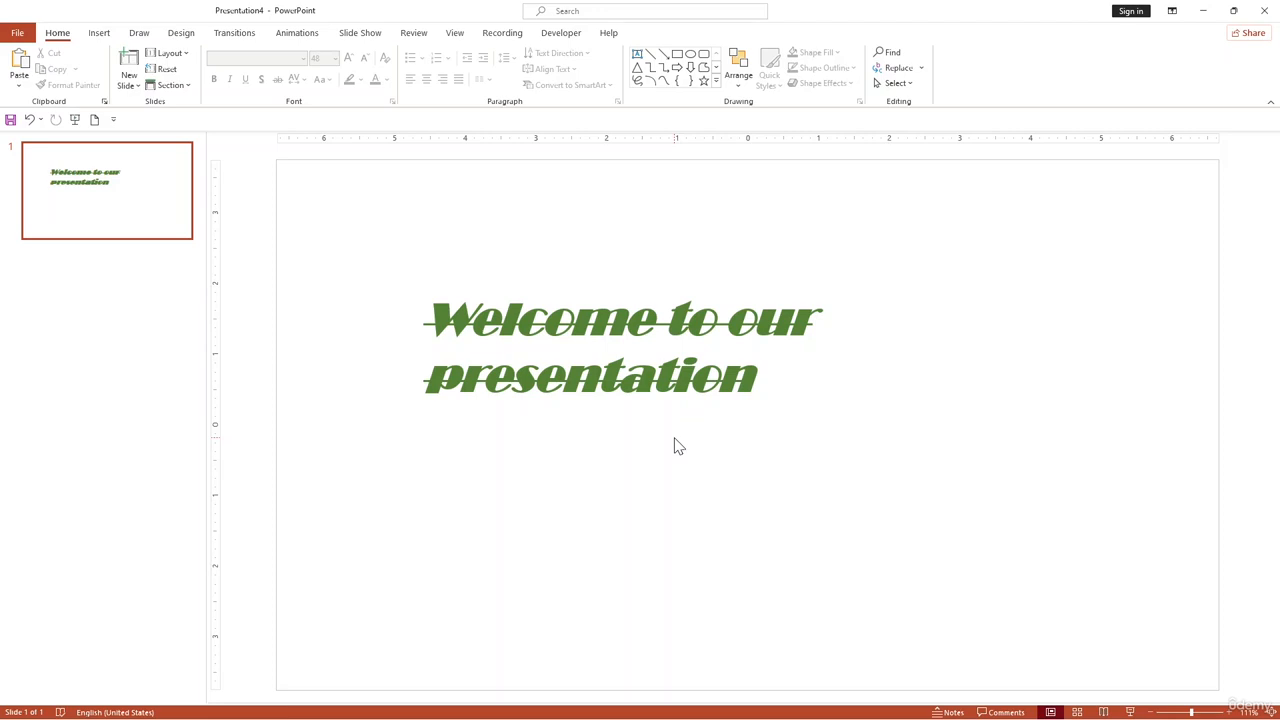
Add a new slide after the first one and delete its content and title placeholders.
right_click(147, 213)
left_click(200, 302)
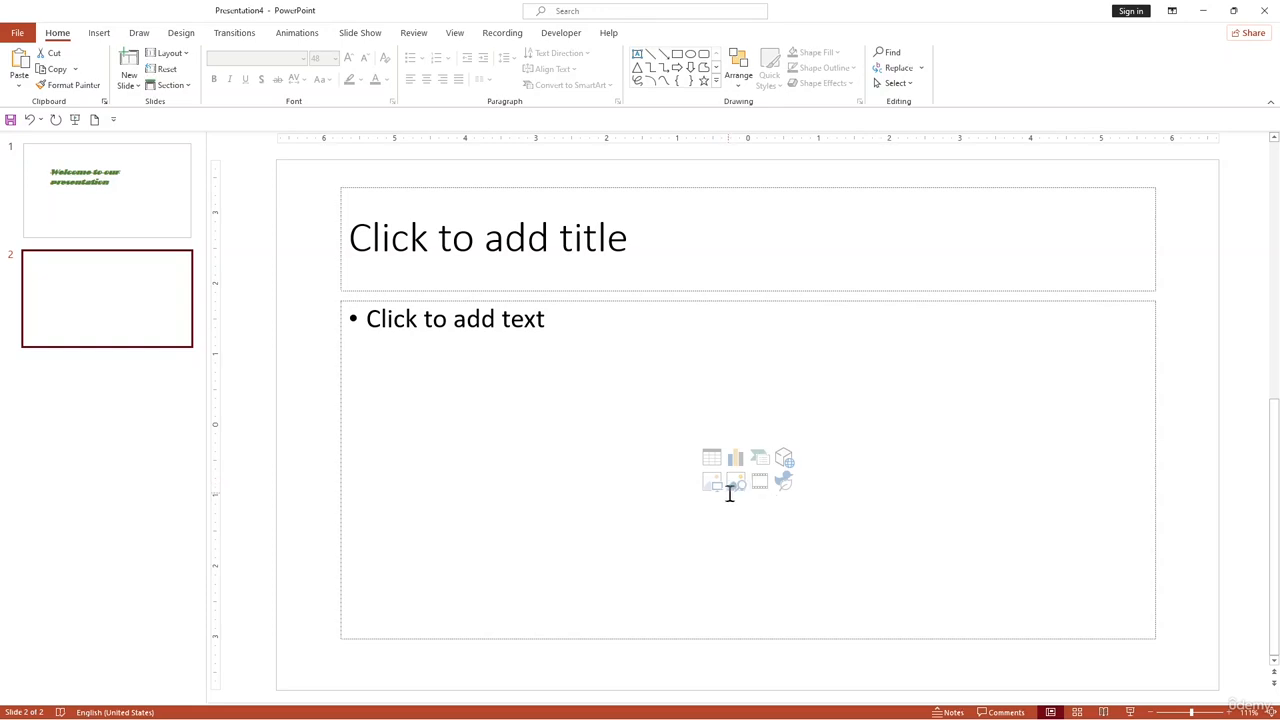
left_click(413, 220)
left_click(412, 303)
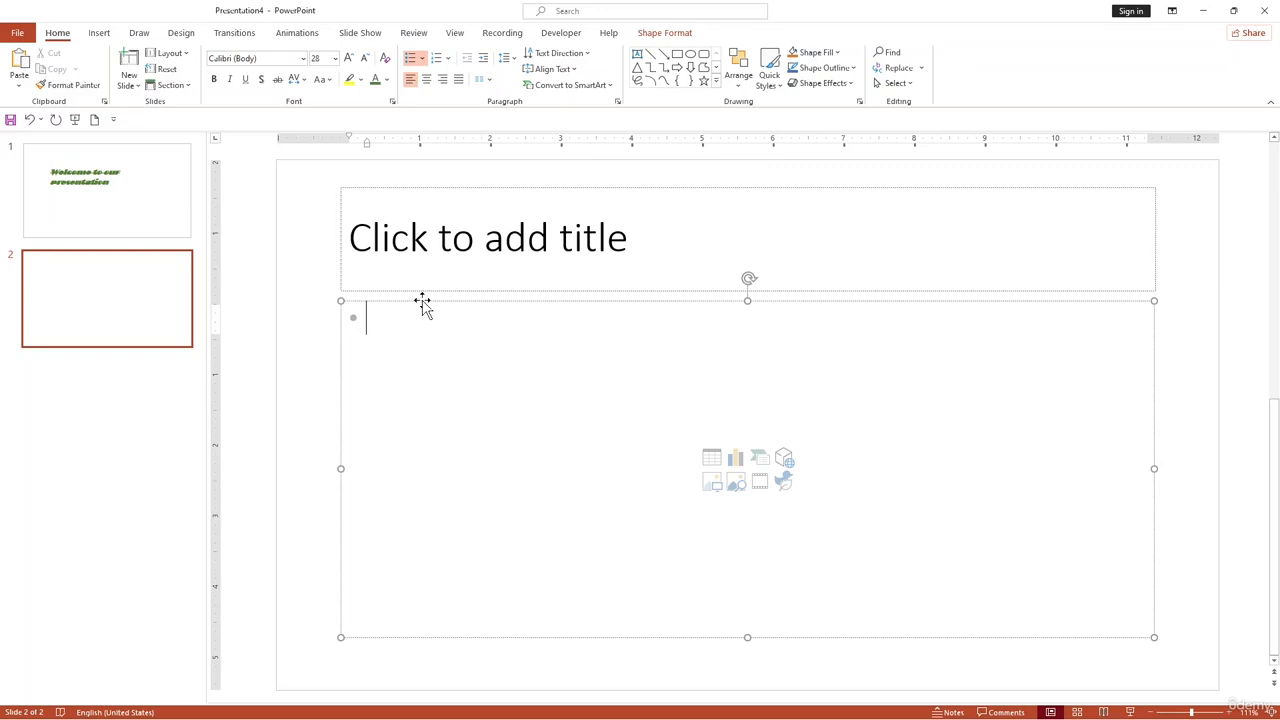
left_click(422, 300)
key("Delete")
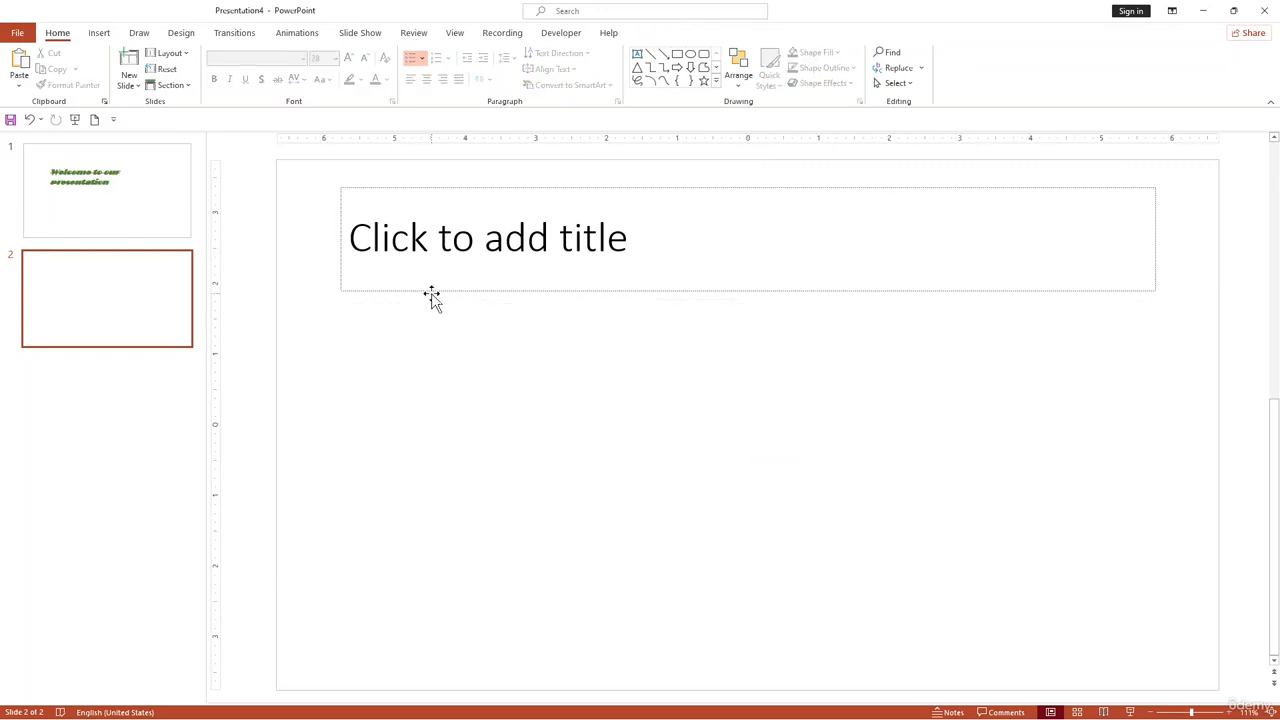
left_click(435, 295)
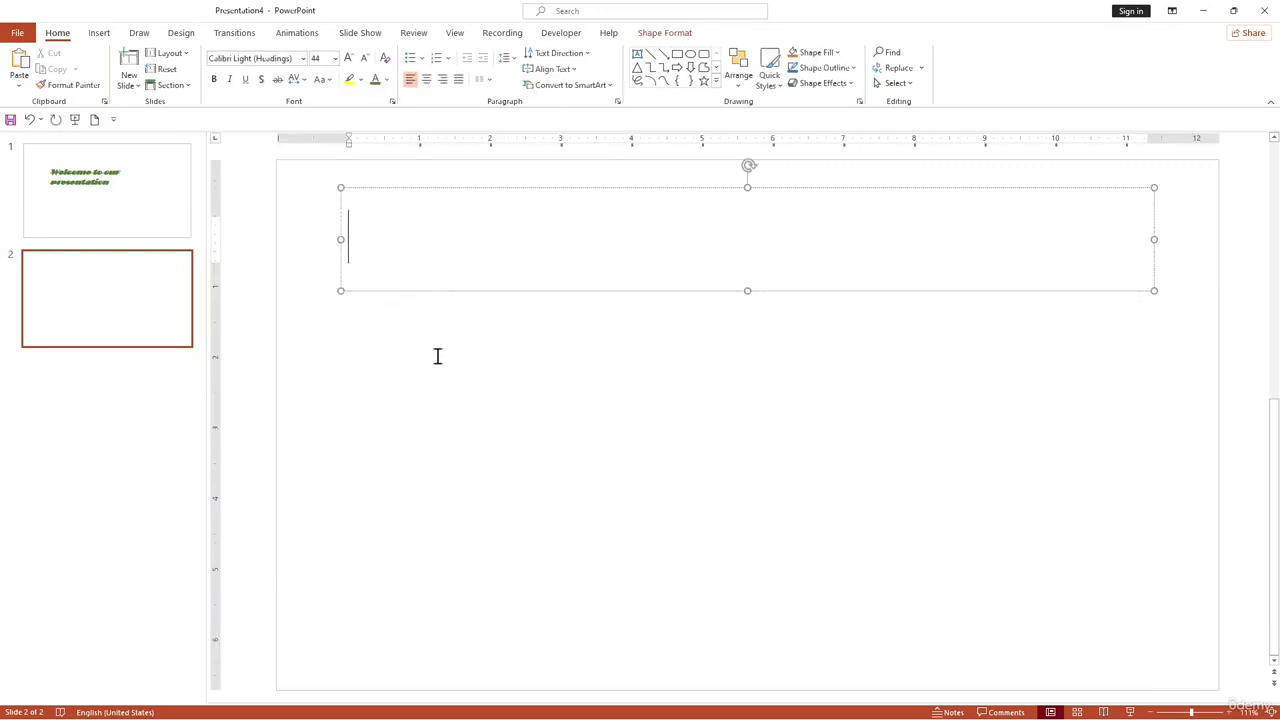
left_click(417, 290)
key("Delete")
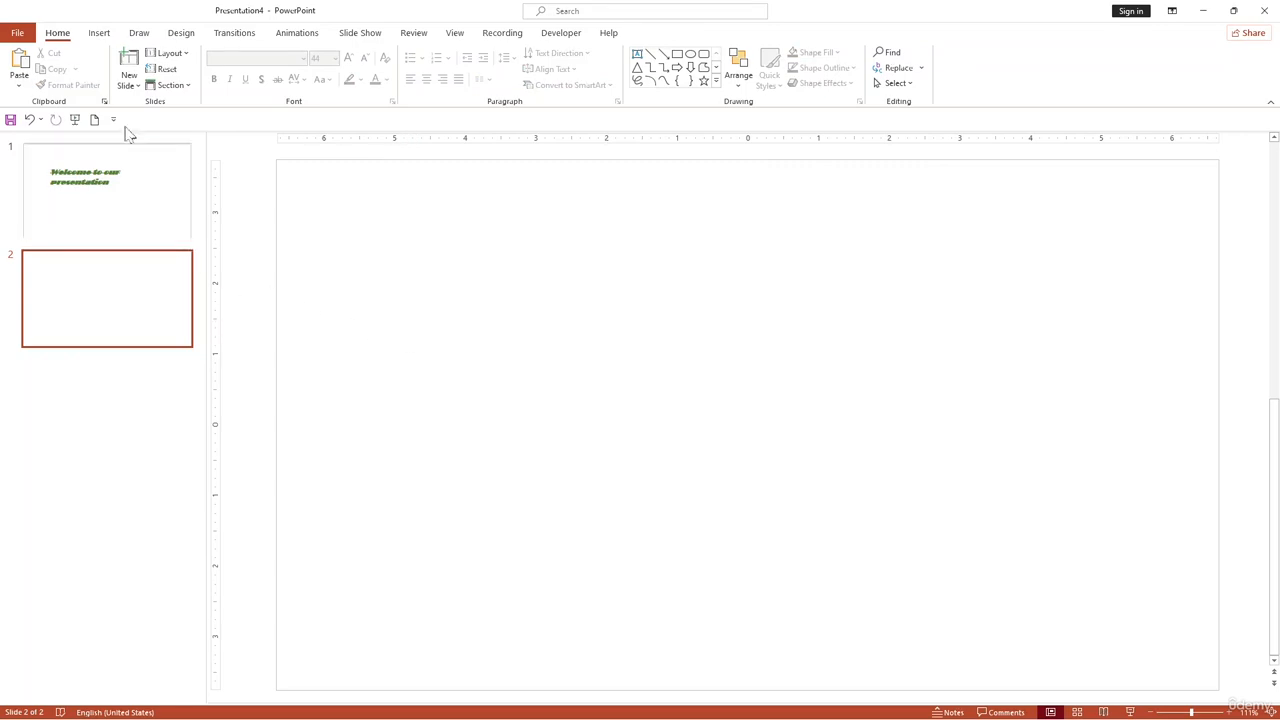
Open the Stock Images library for the blank second slide and browse its pictures.
left_click(100, 34)
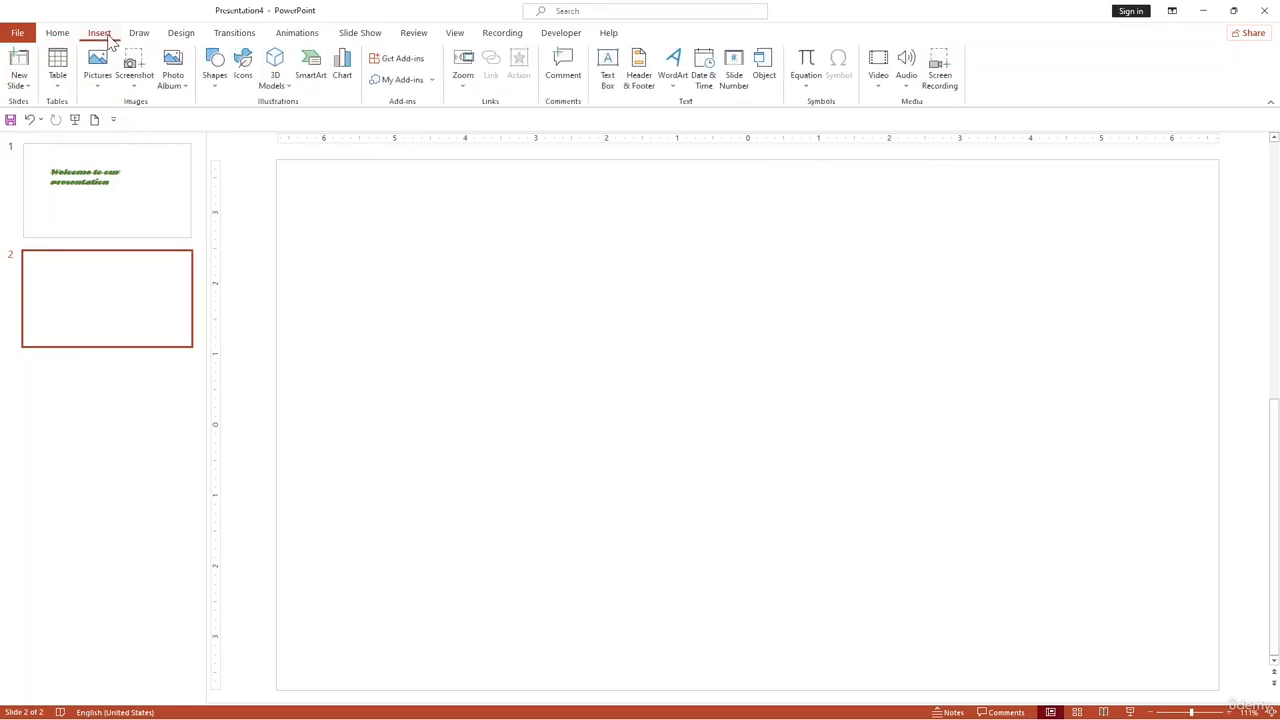
left_click(101, 86)
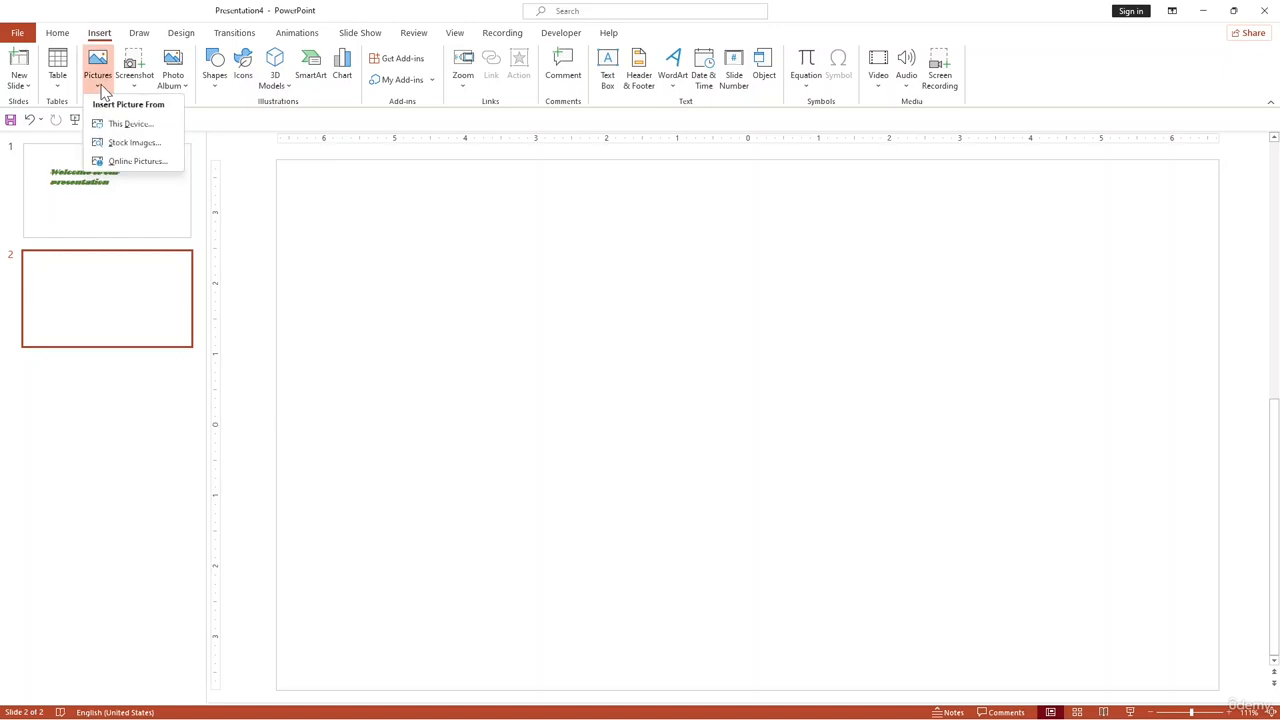
left_click(149, 150)
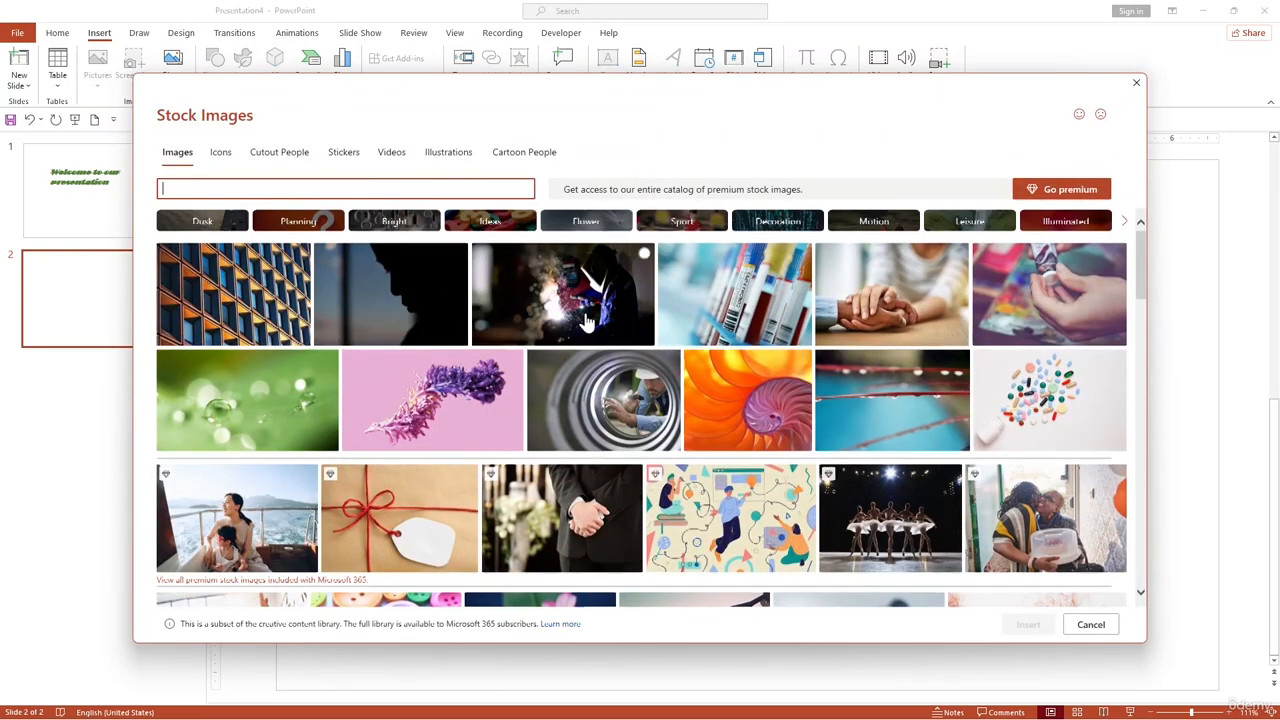
scroll(588, 322, "down", 3)
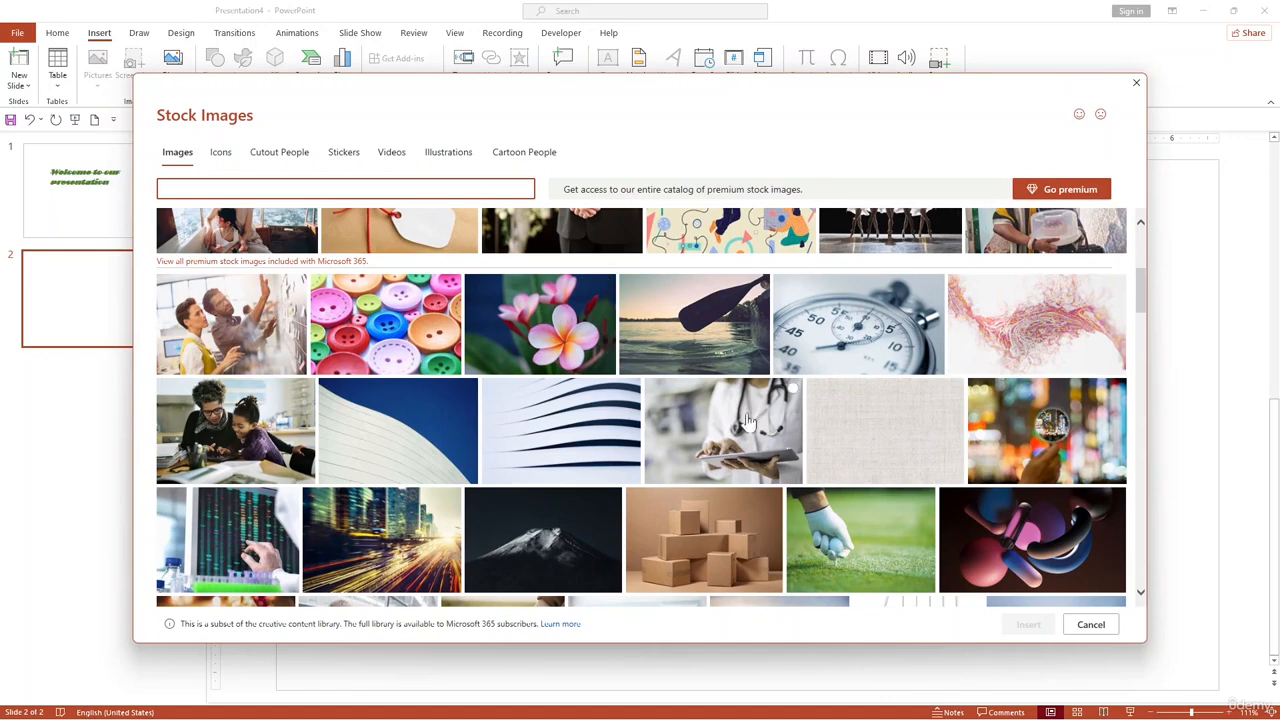
scroll(790, 428, "up", 2)
scroll(790, 428, "up", 1)
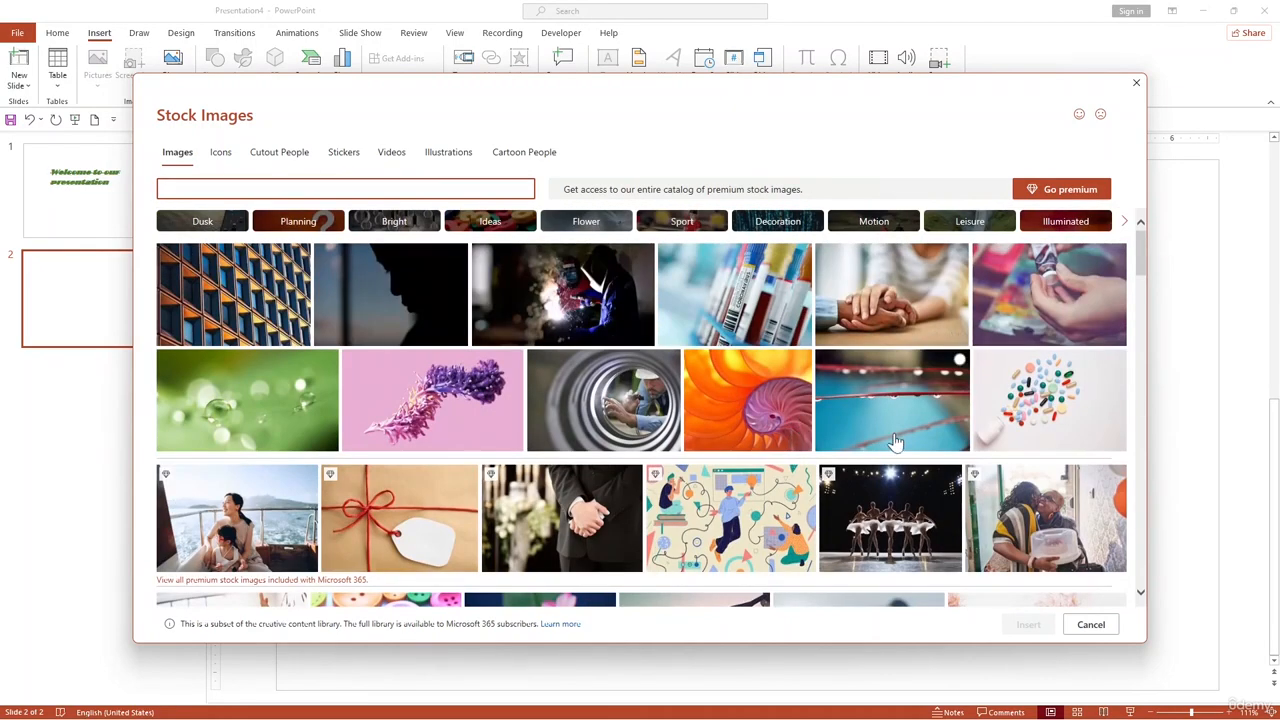